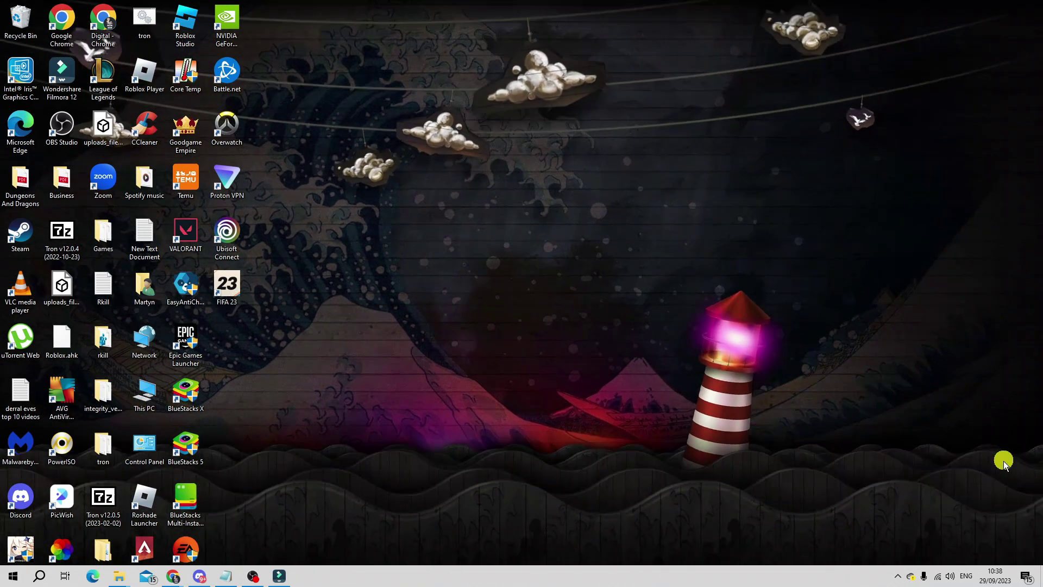
Check the list of available Wi-Fi networks, then launch Google Chrome
{"action": "left_click", "coordinate": [938, 576]}
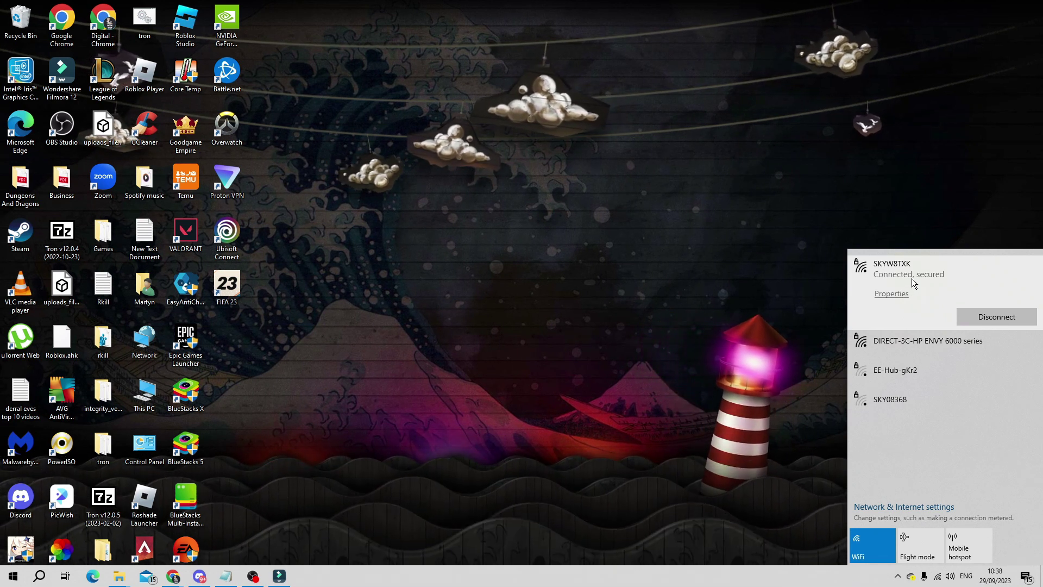
{"action": "left_click", "coordinate": [886, 239]}
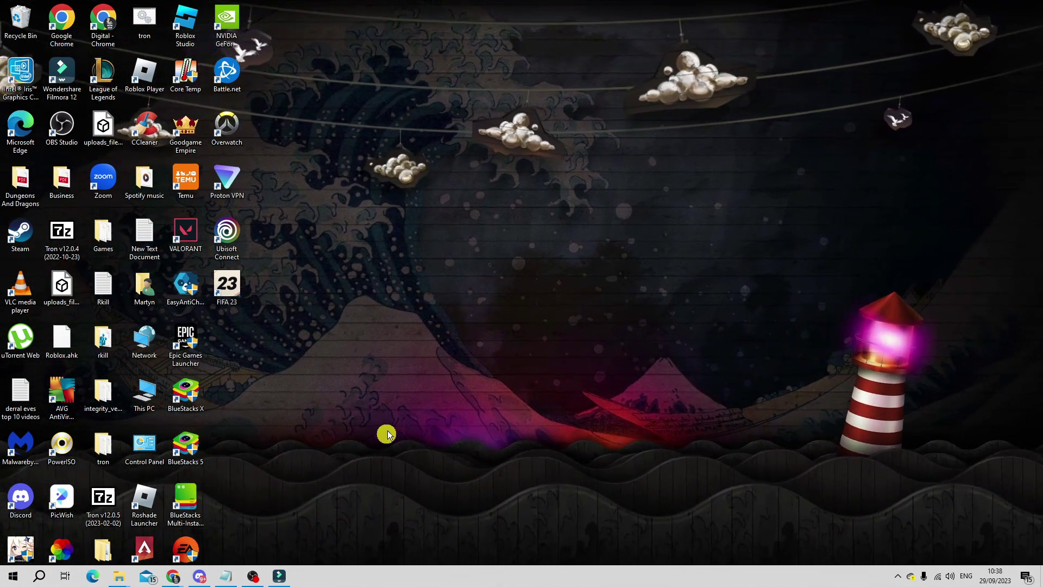
{"action": "left_click", "coordinate": [173, 576]}
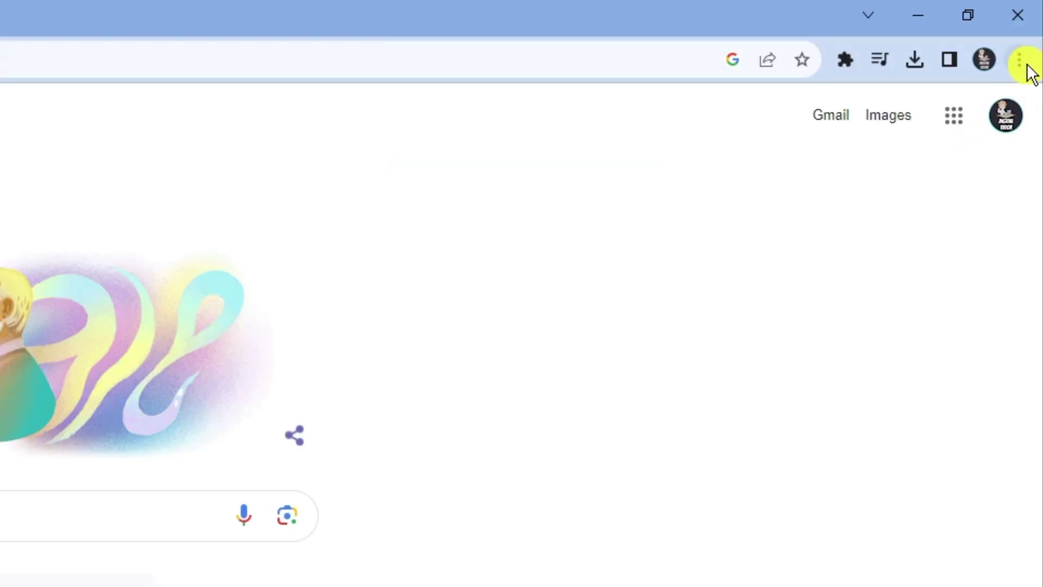
Clear all browsing history, cookies and cached files for All time
{"action": "left_click", "coordinate": [1027, 64]}
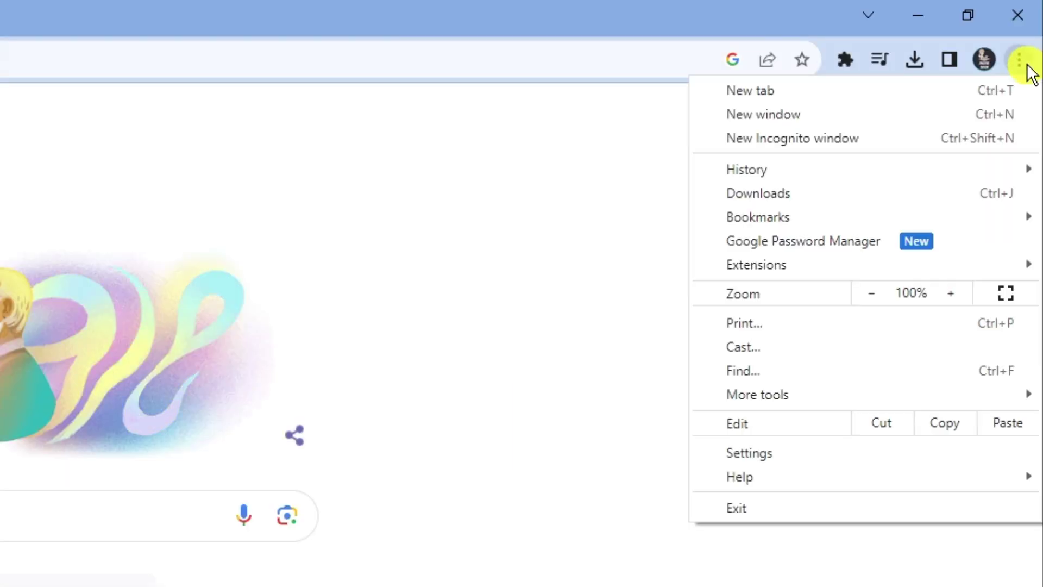
{"action": "mouse_move", "coordinate": [855, 167]}
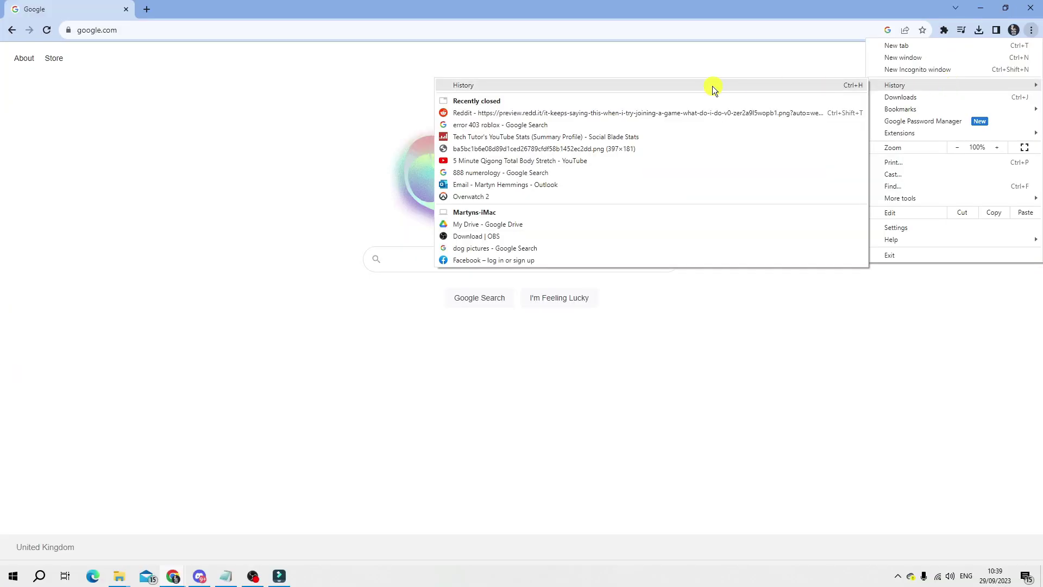
{"action": "left_click", "coordinate": [712, 85]}
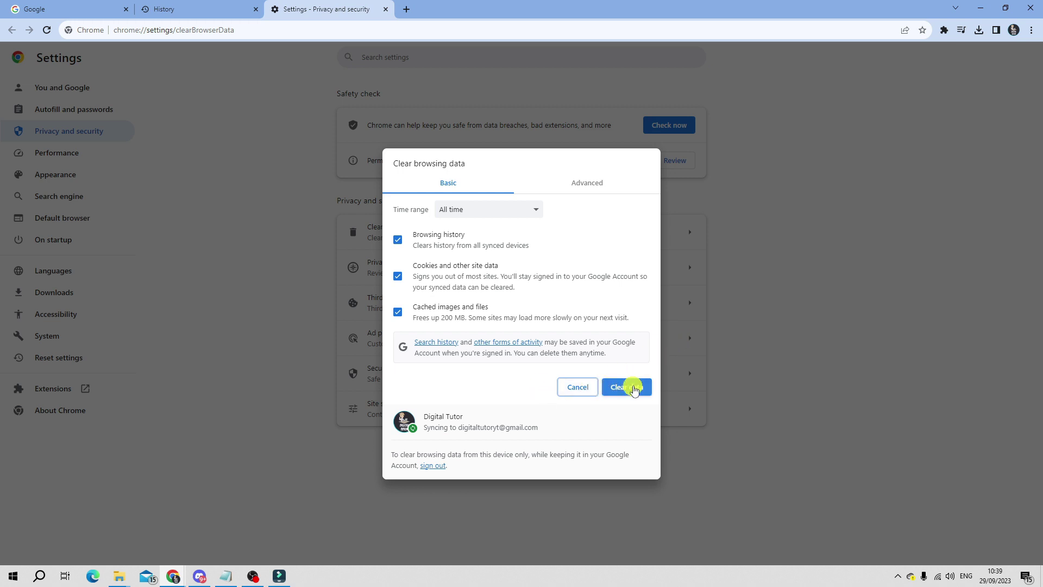
{"action": "left_click", "coordinate": [637, 389]}
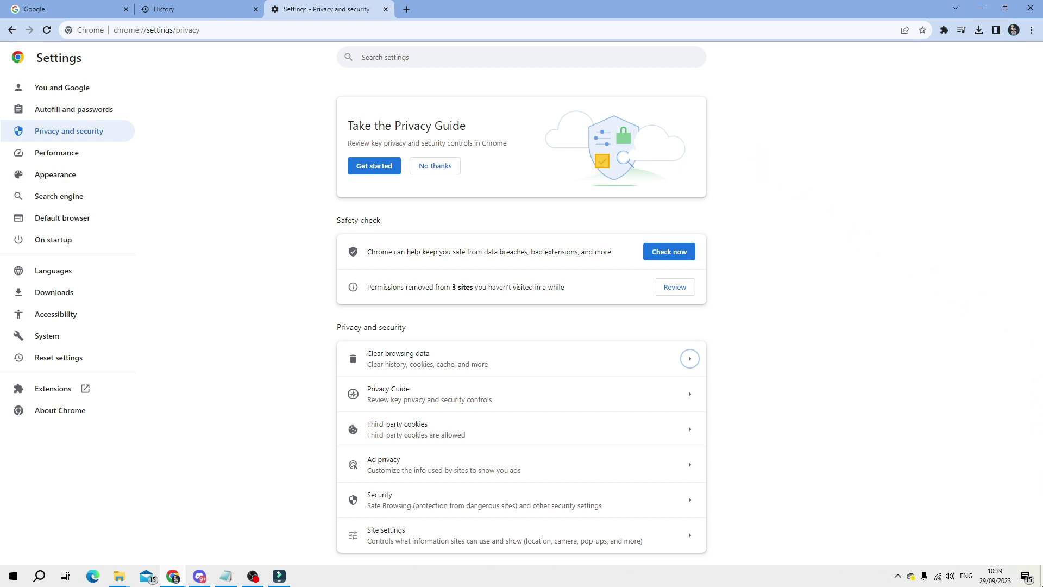
Close the Google and History tabs and load roblox.com
{"action": "left_click", "coordinate": [126, 9]}
{"action": "left_click", "coordinate": [126, 9]}
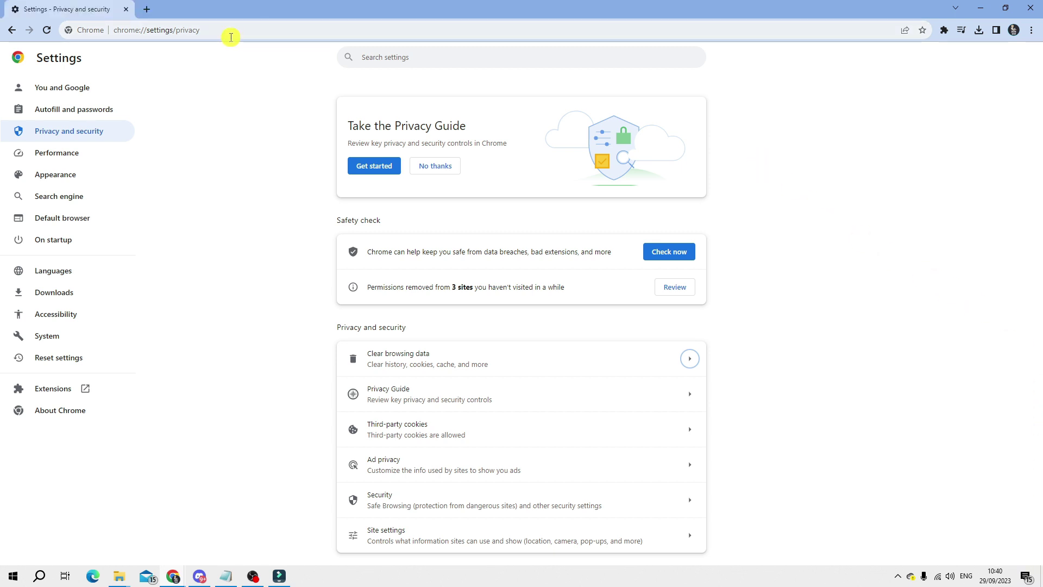
{"action": "left_click", "coordinate": [231, 37]}
{"action": "type", "text": "ro"}
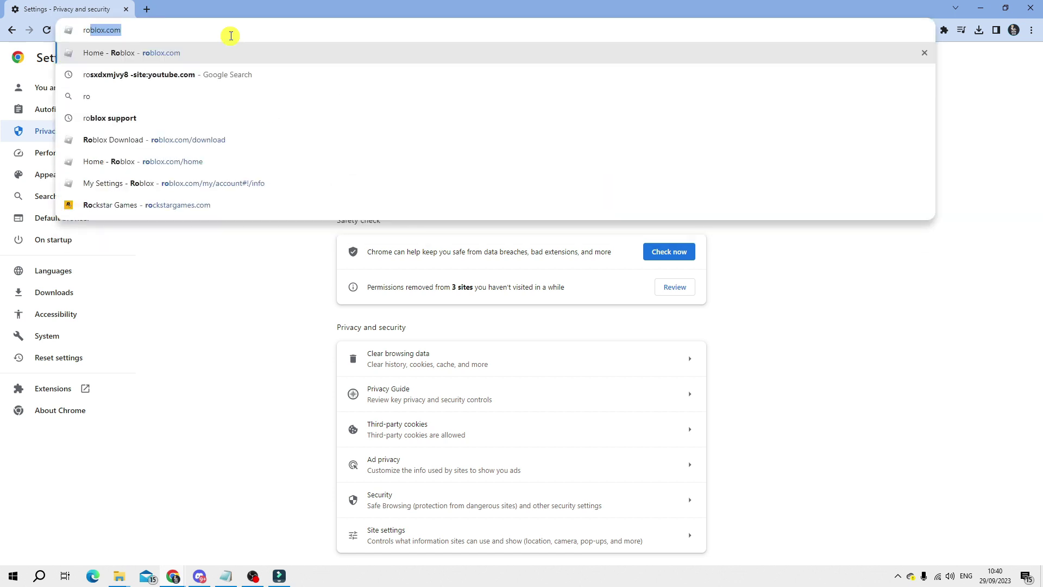
{"action": "type", "text": "blox.com"}
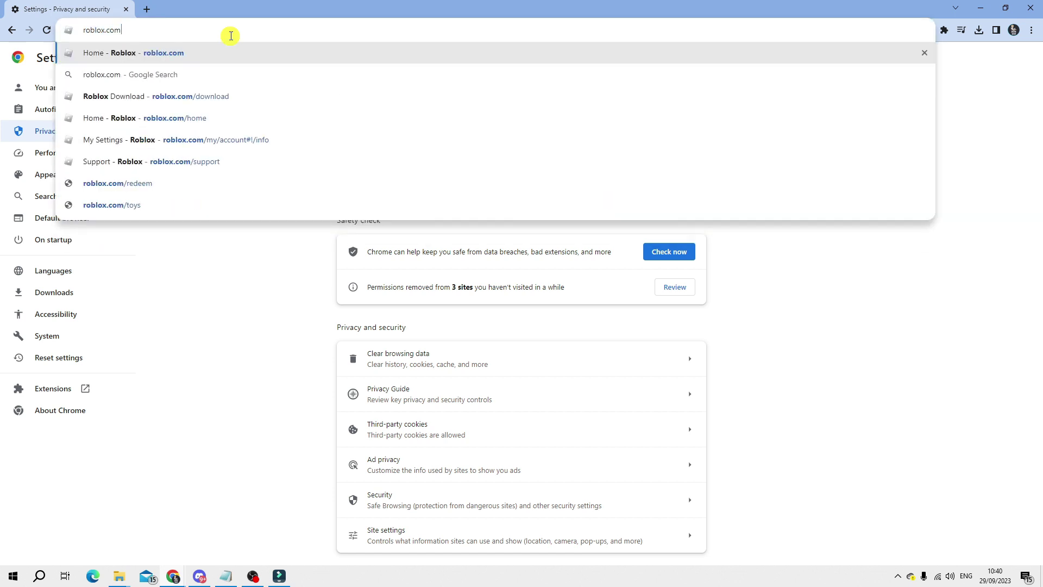
{"action": "key", "text": "Return"}
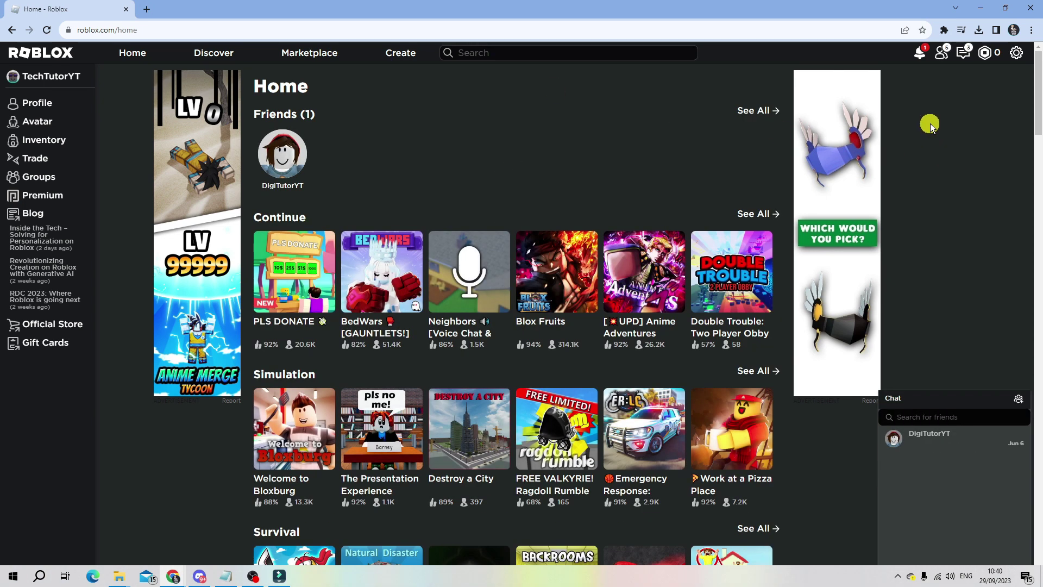
Play Blox Fruits and download the Roblox installer it prompts for
{"action": "left_click", "coordinate": [582, 265]}
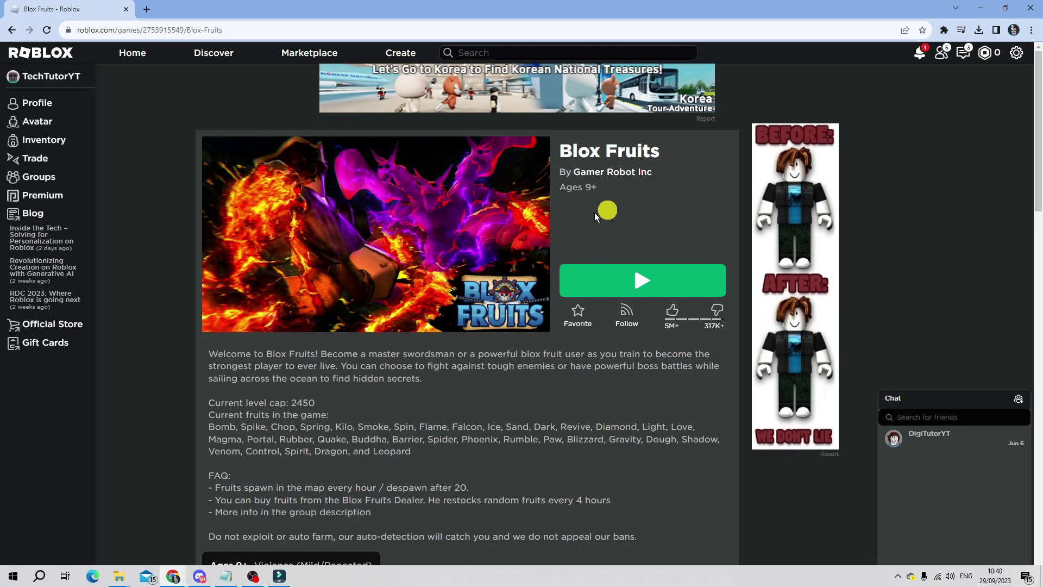
{"action": "left_click", "coordinate": [643, 283]}
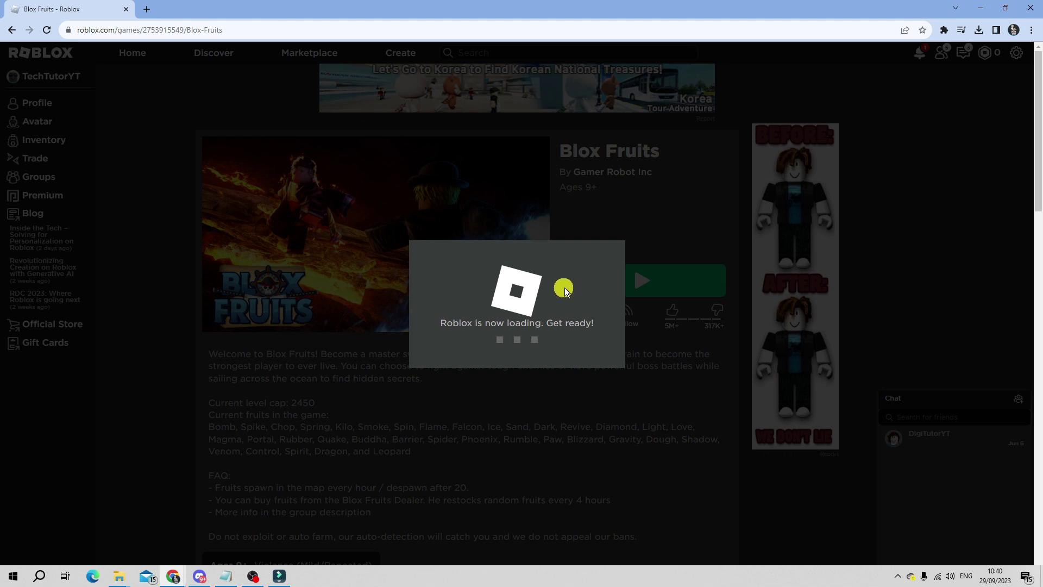
{"action": "left_click", "coordinate": [549, 347]}
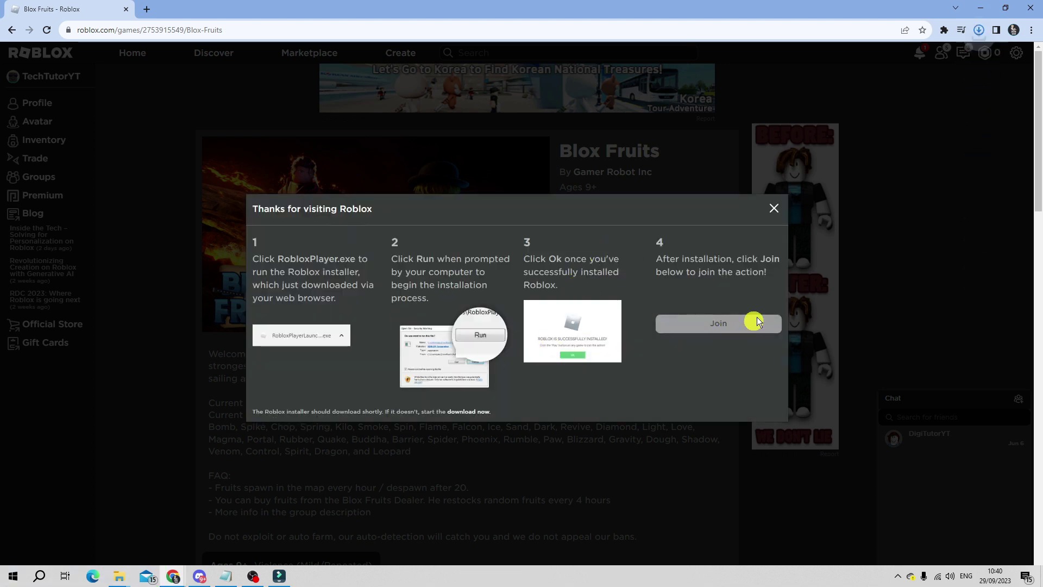
{"action": "left_click", "coordinate": [921, 66]}
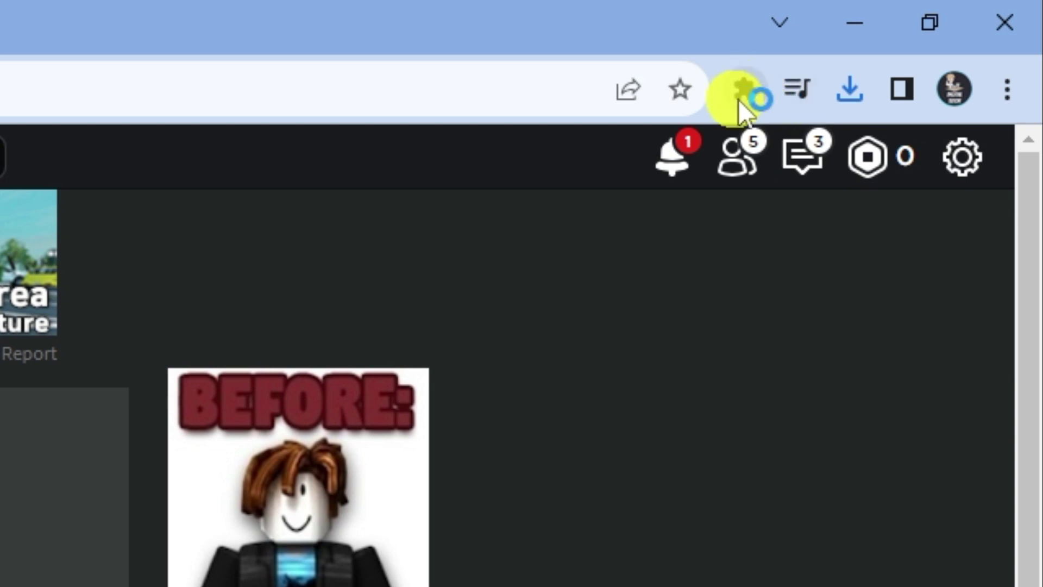
Review the installed extensions on the Manage extensions page, then close it
{"action": "left_click", "coordinate": [746, 90]}
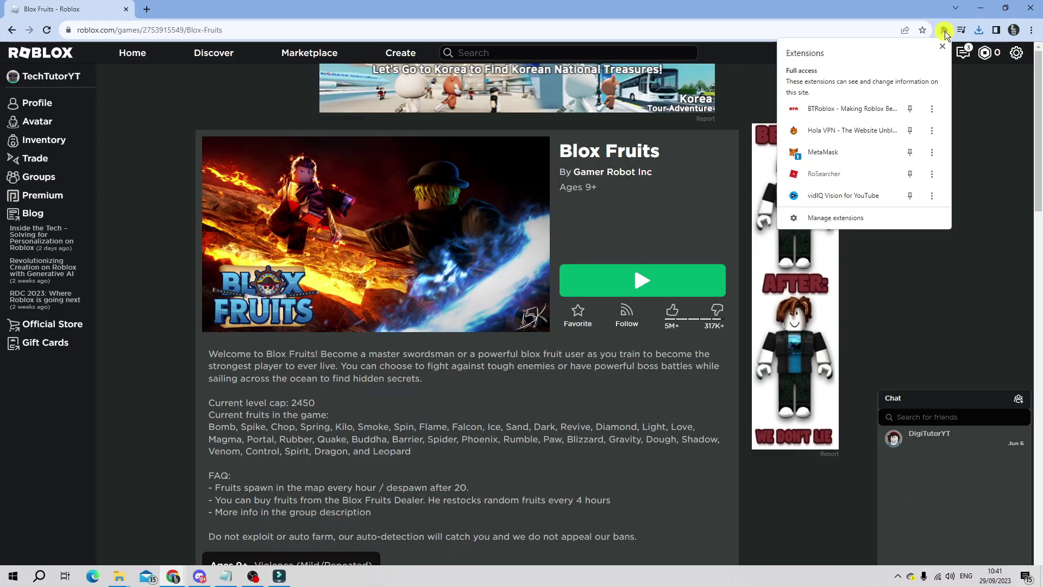
{"action": "left_click", "coordinate": [873, 215]}
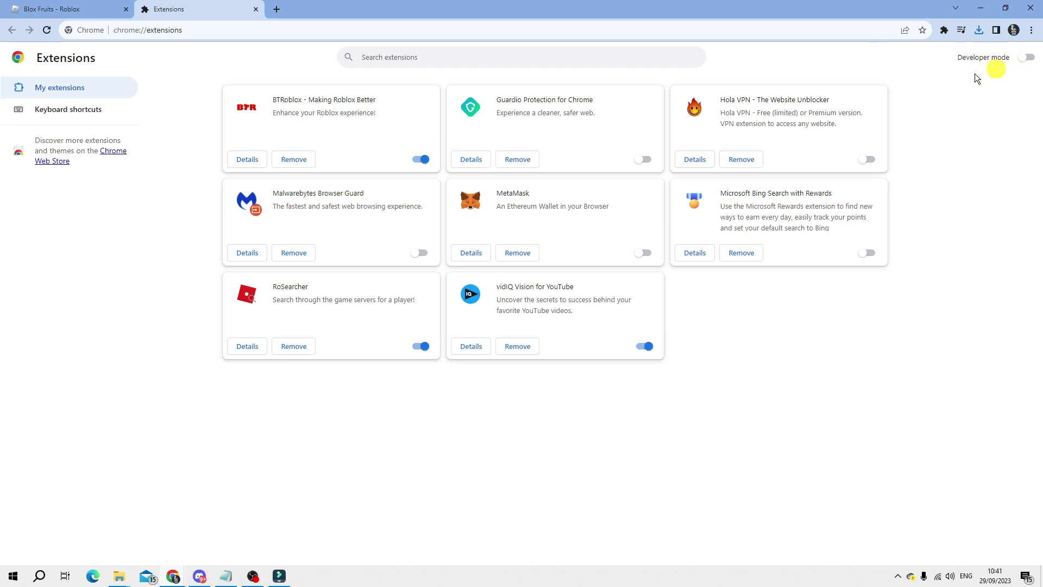
{"action": "left_click", "coordinate": [254, 9]}
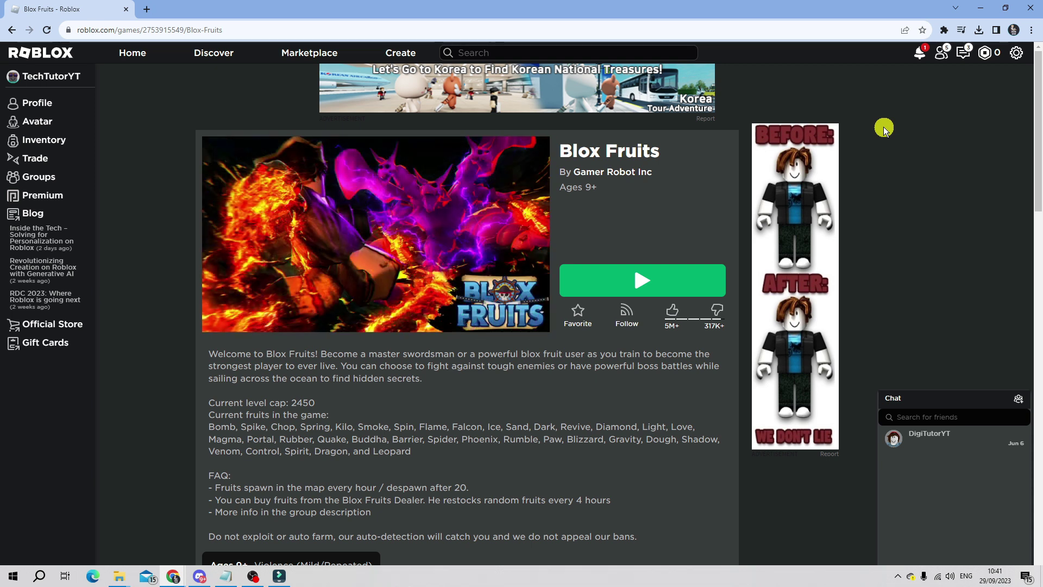
Load status.roblox.com in Chrome
{"action": "left_click", "coordinate": [981, 7]}
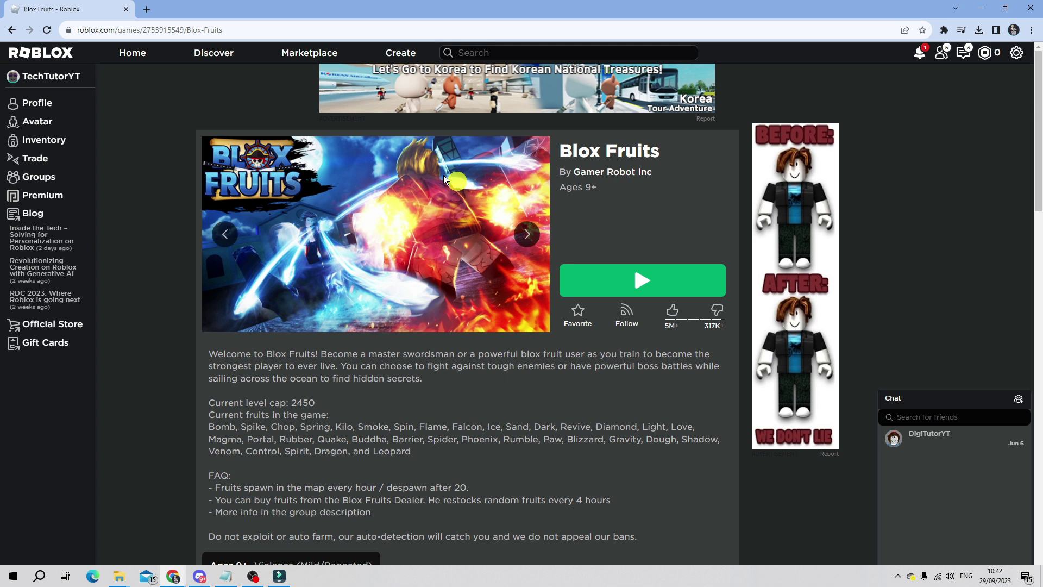
{"action": "left_click", "coordinate": [283, 30]}
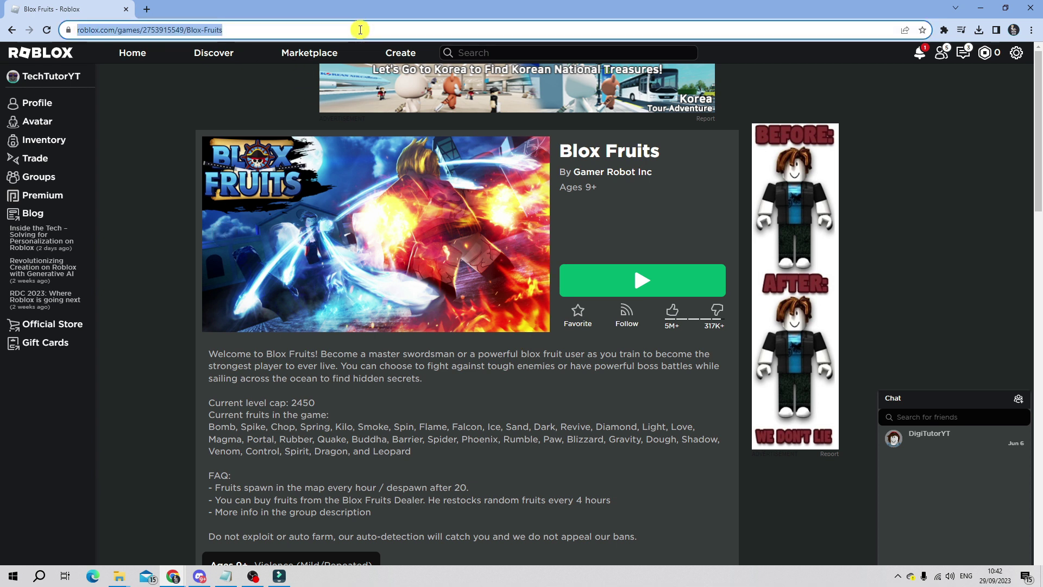
{"action": "type", "text": "status.roblox"}
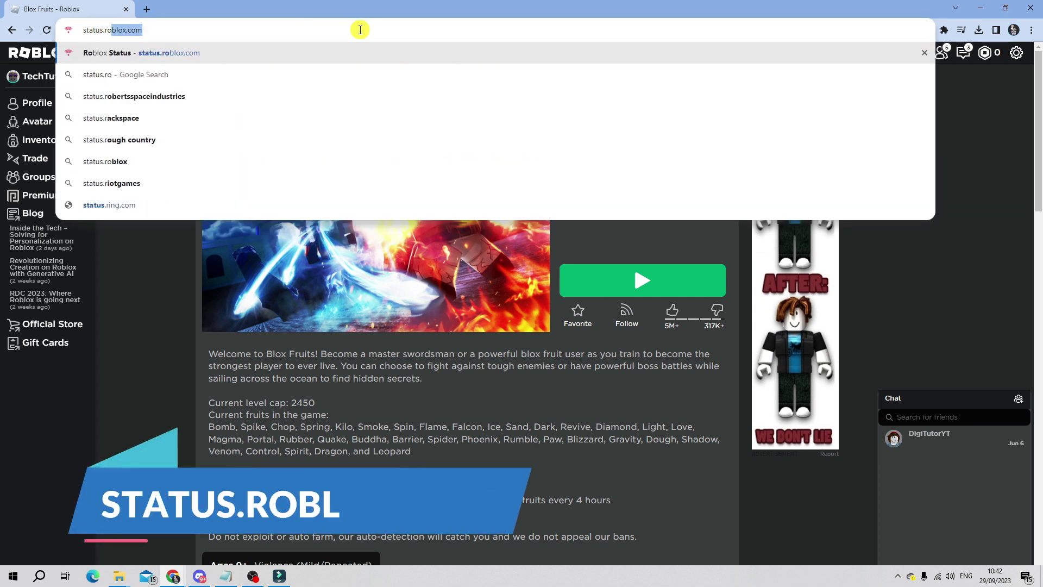
{"action": "type", "text": ".com"}
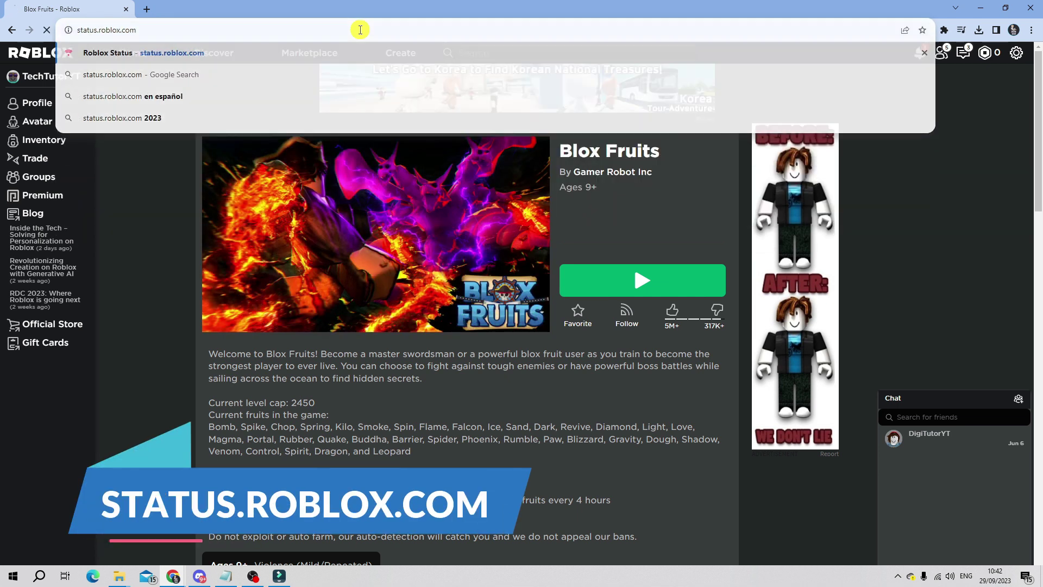
{"action": "key", "text": "Return"}
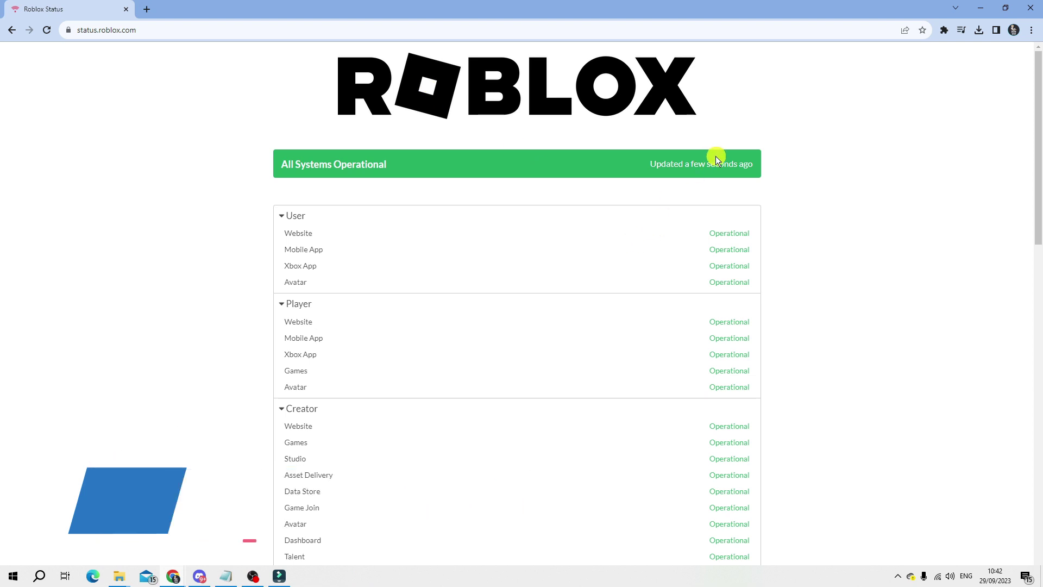
Confirm All Systems Operational on the status page, then minimize Chrome
{"action": "left_click_drag", "start_coordinate": [283, 164], "coordinate": [427, 157]}
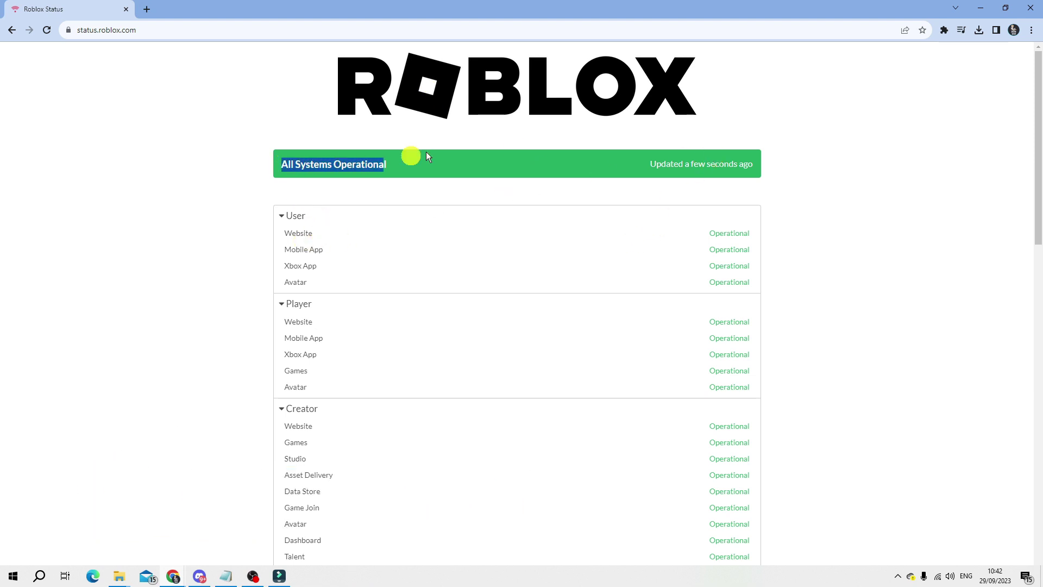
{"action": "left_click", "coordinate": [886, 155]}
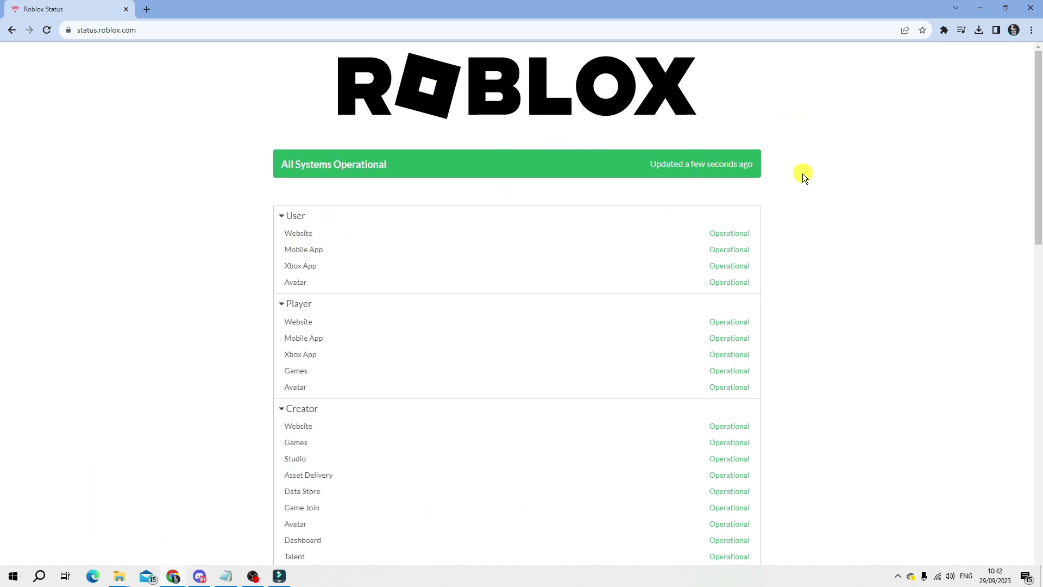
{"action": "scroll", "coordinate": [856, 164], "scroll_direction": "down", "scroll_amount": 5}
{"action": "scroll", "coordinate": [823, 164], "scroll_direction": "down", "scroll_amount": 3}
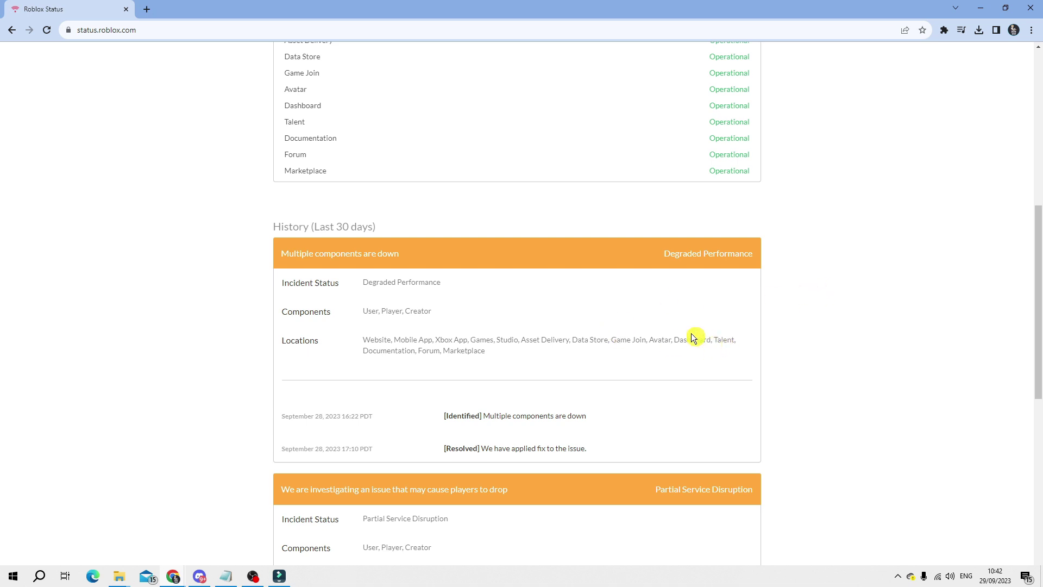
{"action": "scroll", "coordinate": [710, 384], "scroll_direction": "up", "scroll_amount": 8}
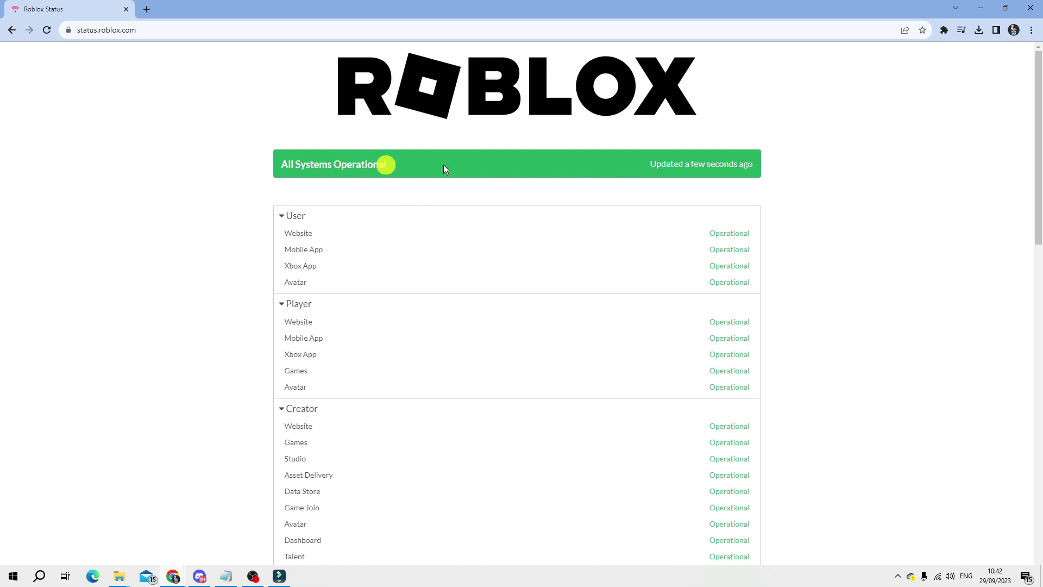
{"action": "left_click", "coordinate": [981, 8]}
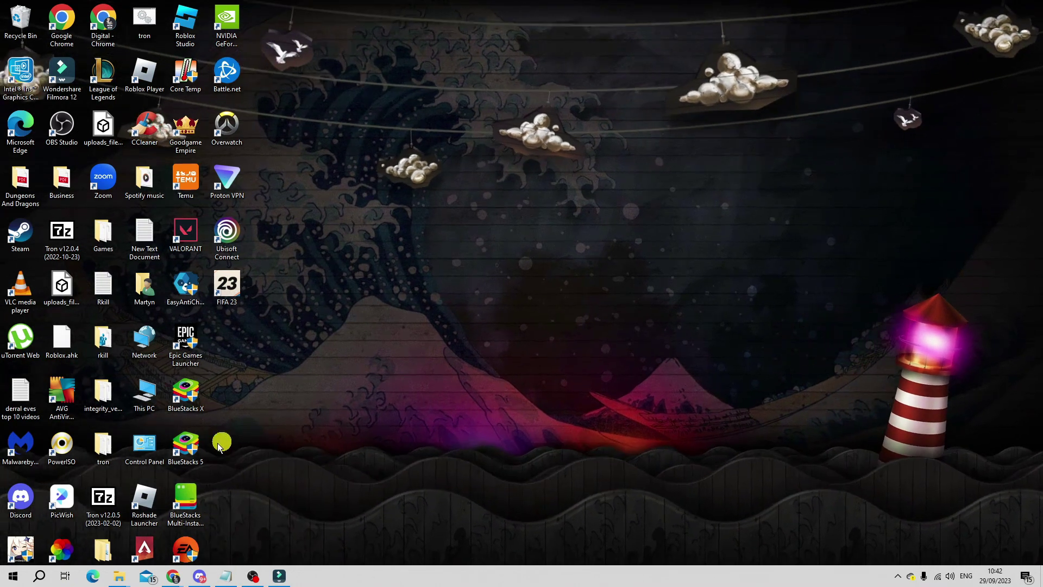
Open Add or remove programs and filter the installed apps by 'robl'
{"action": "left_click", "coordinate": [44, 579]}
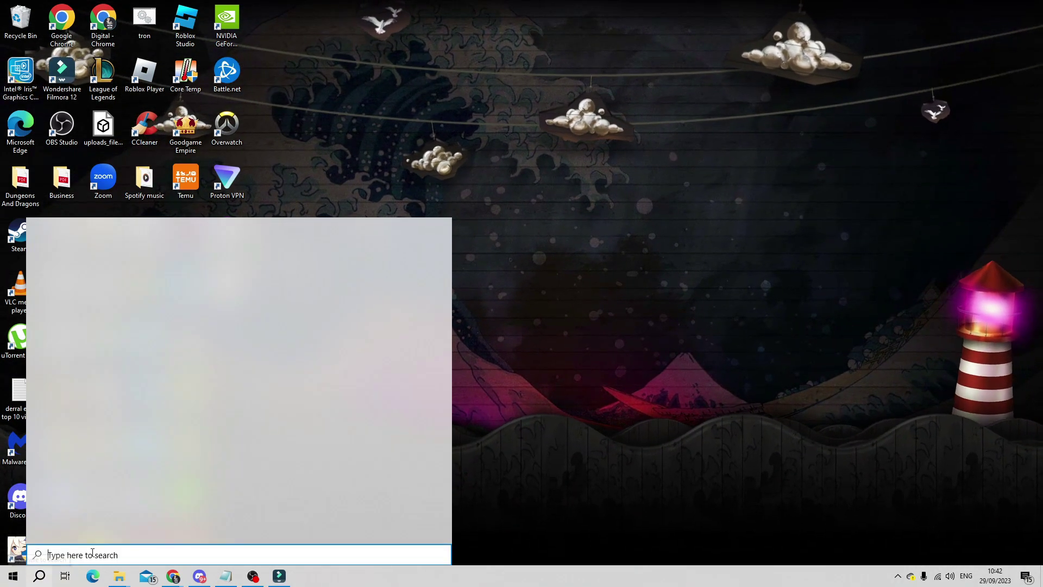
{"action": "type", "text": "remove p"}
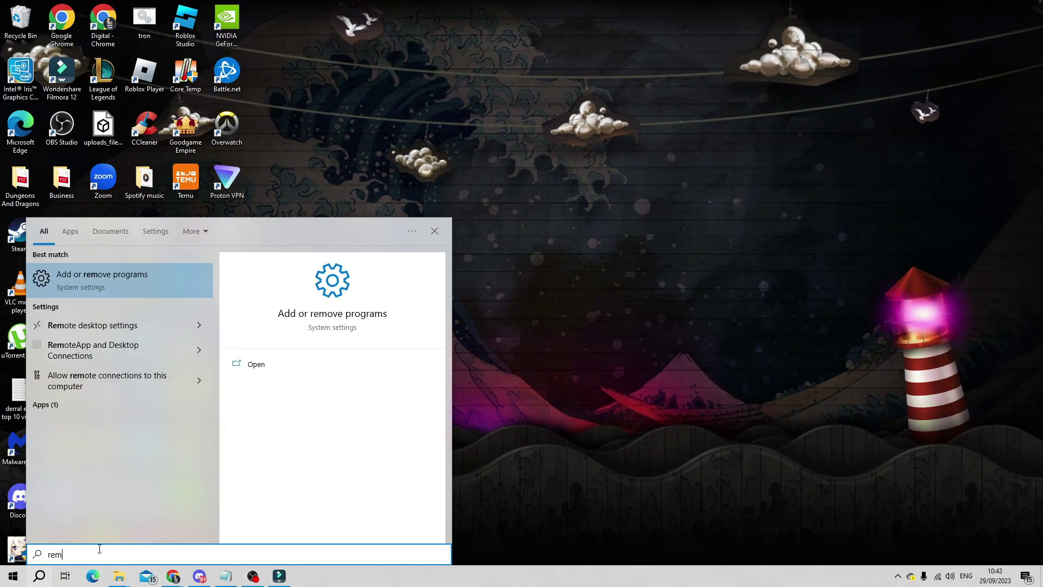
{"action": "type", "text": "rograms"}
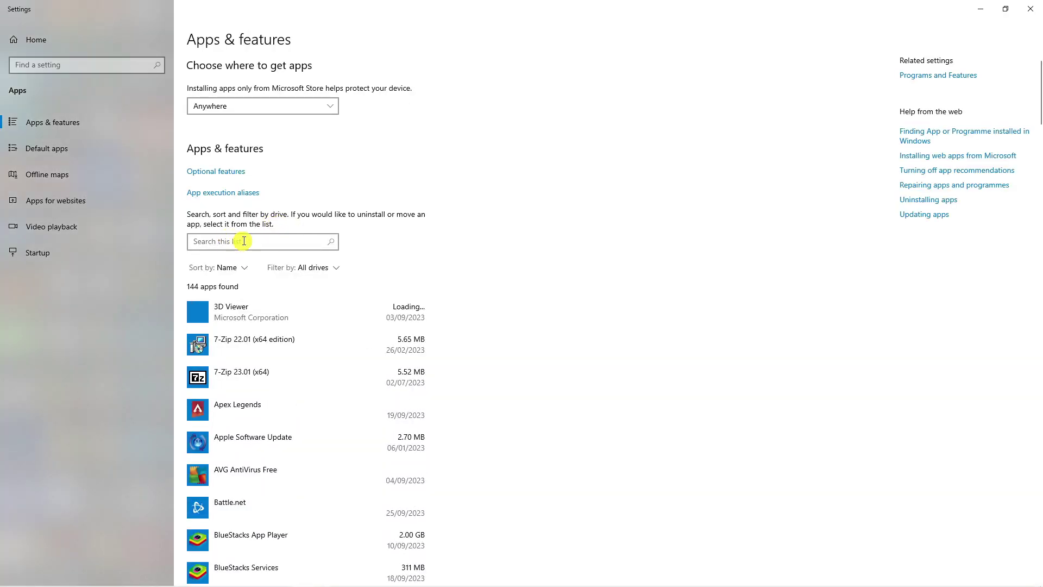
{"action": "left_click", "coordinate": [242, 240]}
{"action": "type", "text": "roblox"}
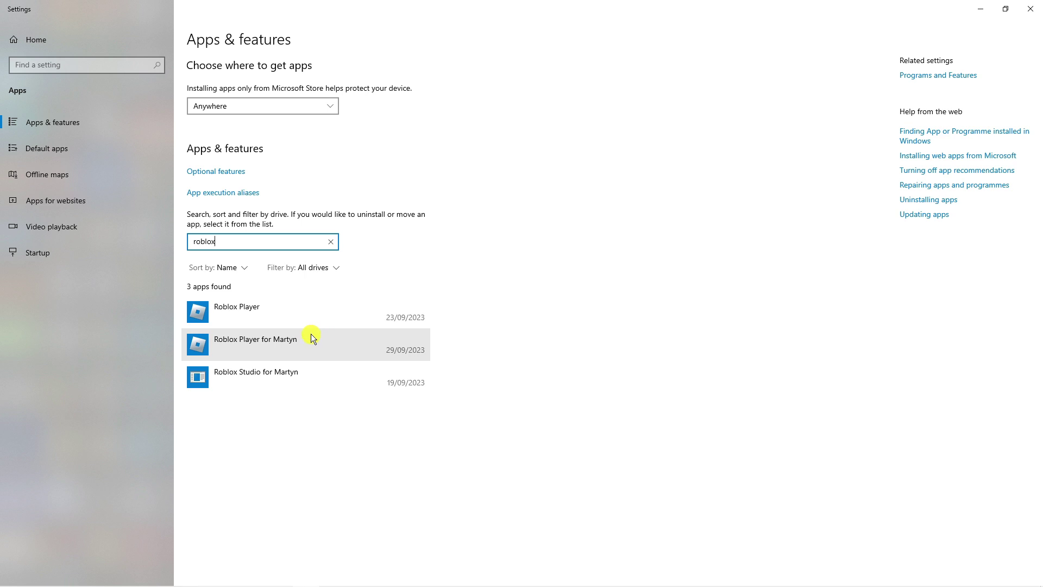
Show the options for Roblox Studio and each Roblox Player entry
{"action": "left_click", "coordinate": [354, 380]}
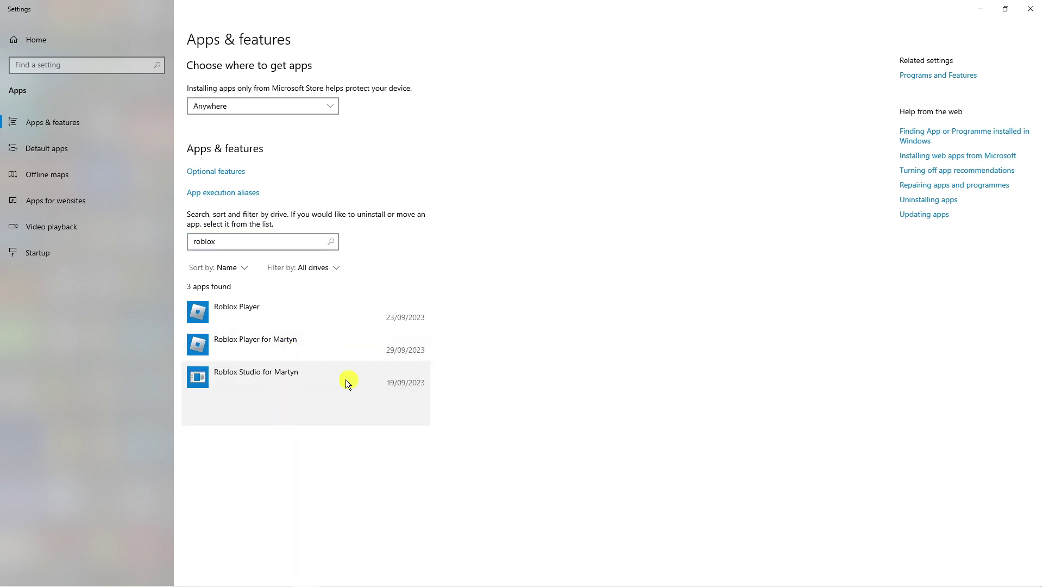
{"action": "left_click", "coordinate": [277, 321]}
{"action": "left_click", "coordinate": [287, 378]}
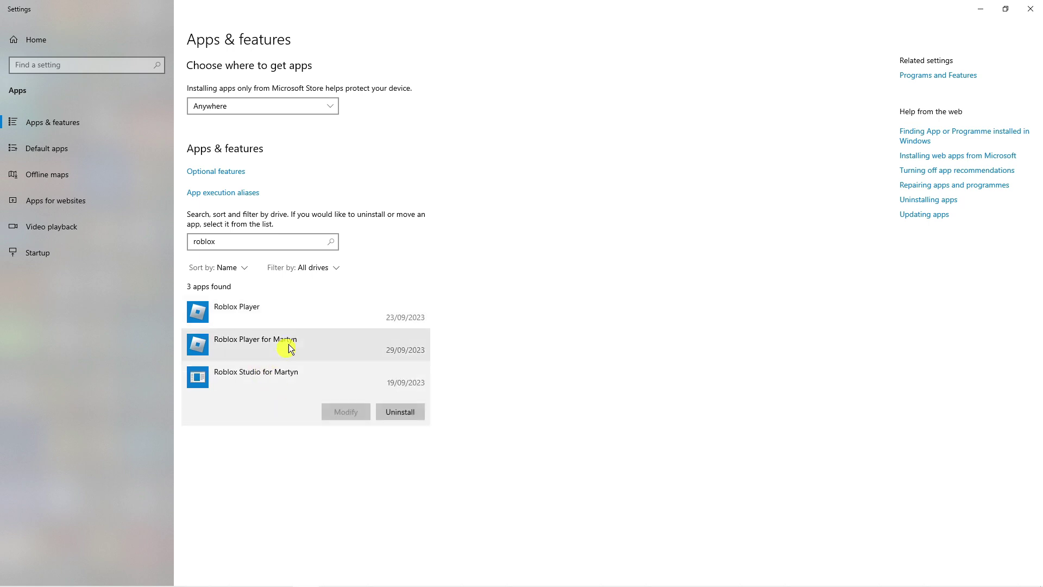
{"action": "left_click", "coordinate": [299, 318]}
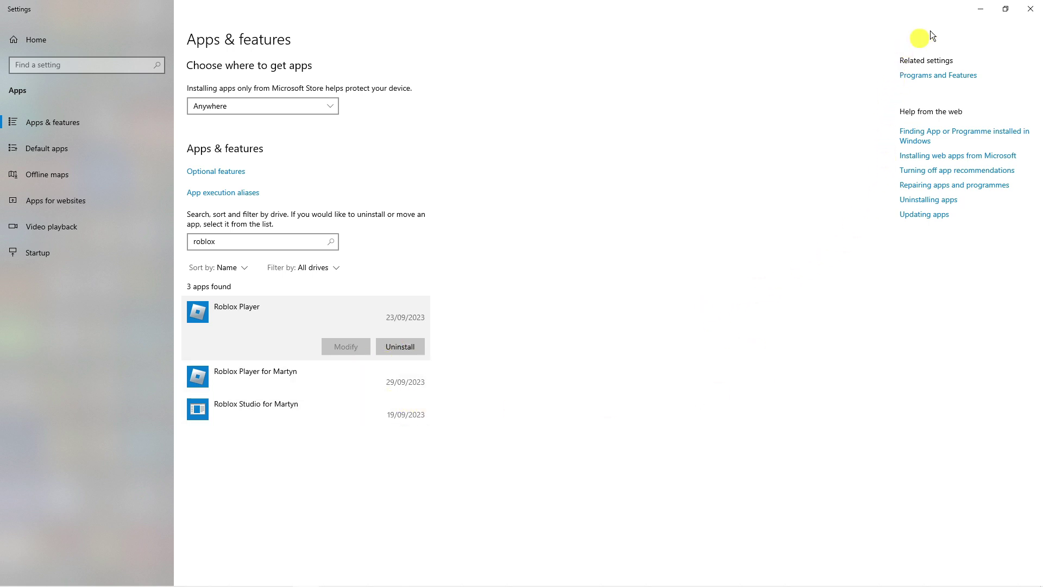
Download RobloxPlayerInstaller (2).exe from roblox.com/download and run it
{"action": "left_click", "coordinate": [973, 16]}
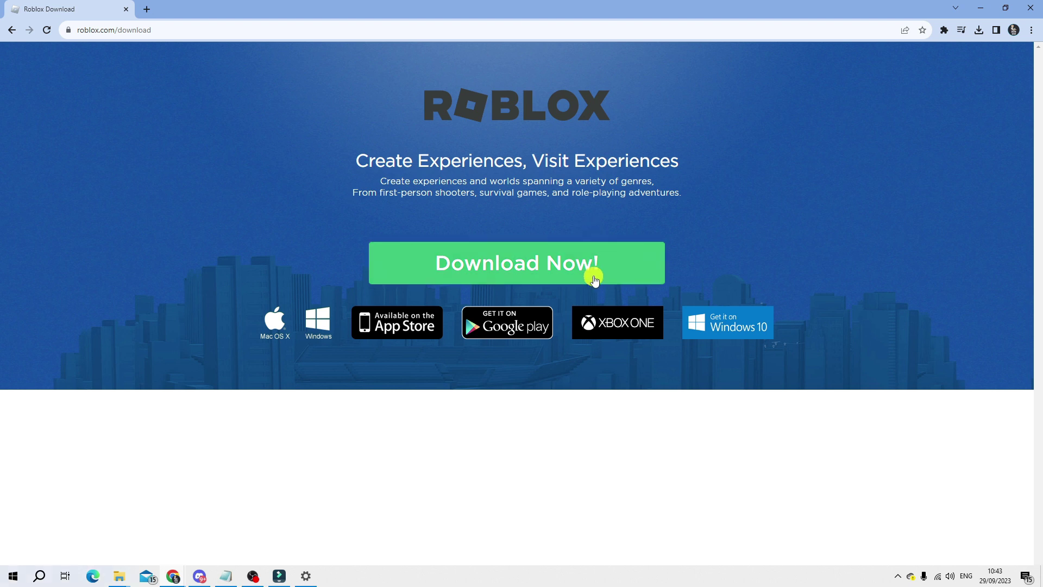
{"action": "left_click", "coordinate": [595, 279]}
{"action": "left_click", "coordinate": [979, 30]}
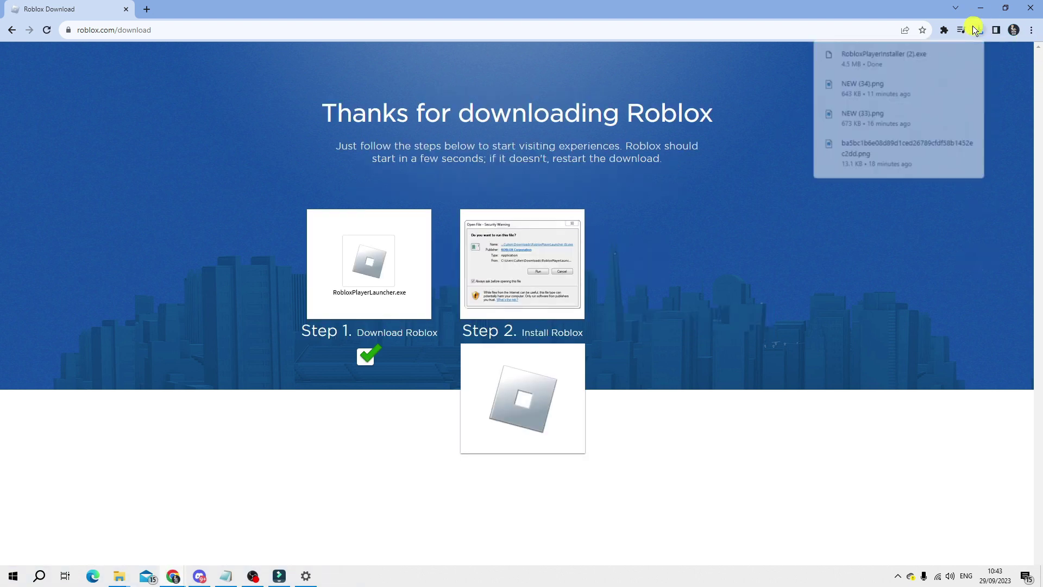
{"action": "left_click", "coordinate": [881, 57]}
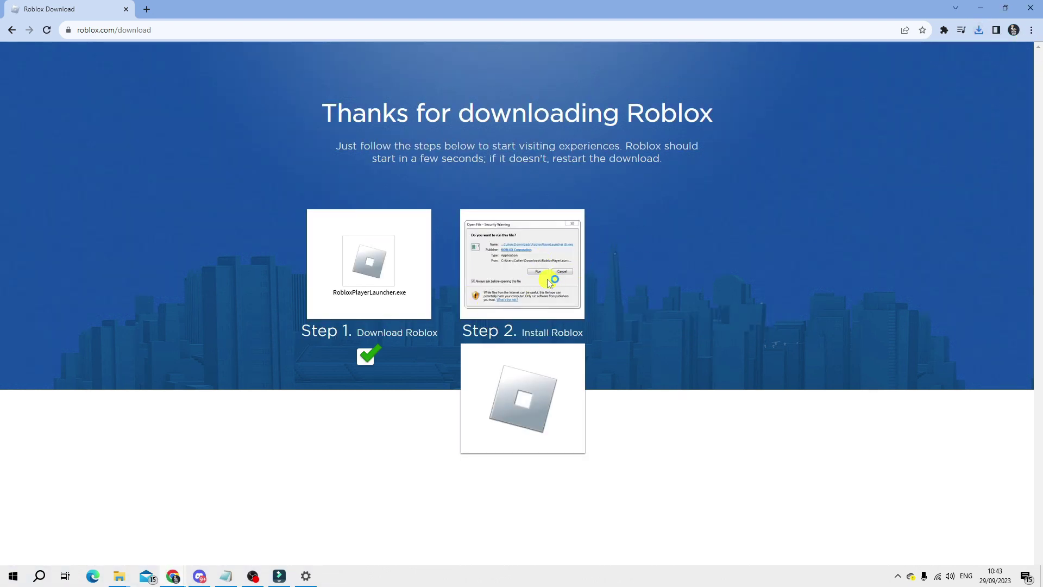